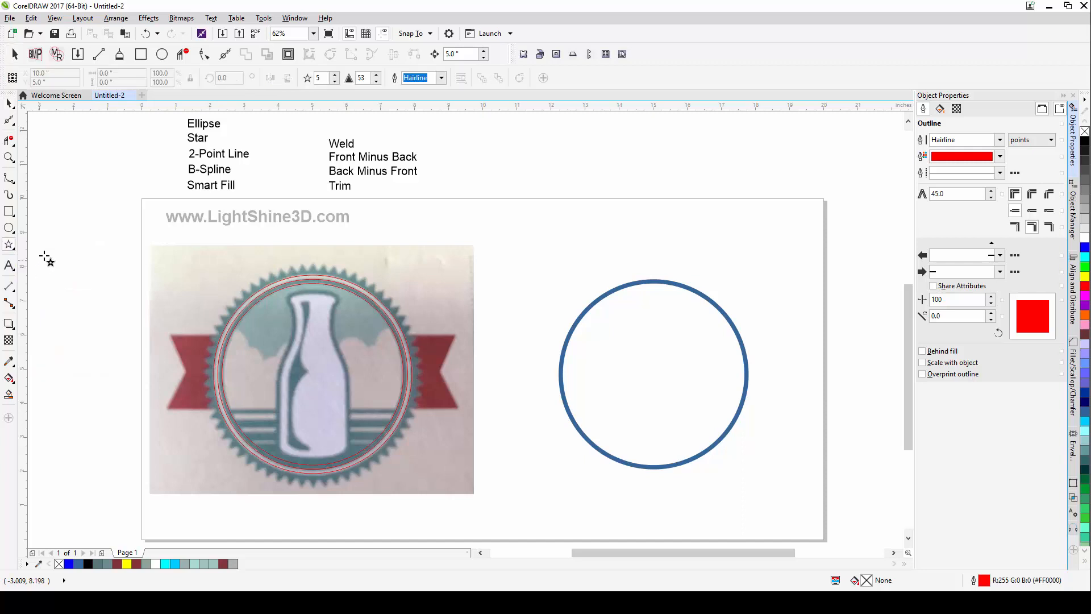
Draw a star about 5.9 inches wide over the blue ring, with 60 points and a sharpness of 10.
mouse_move(523, 233)
mouse_down()
mouse_move(719, 431)
mouse_move(722, 421)
mouse_up()
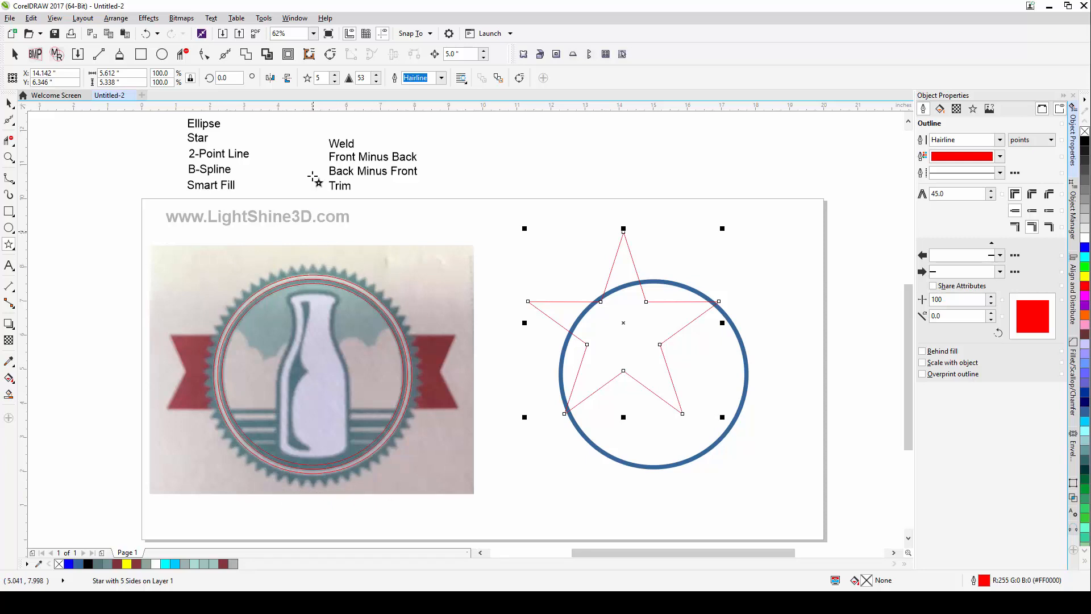
double_click(326, 78)
key(Return)
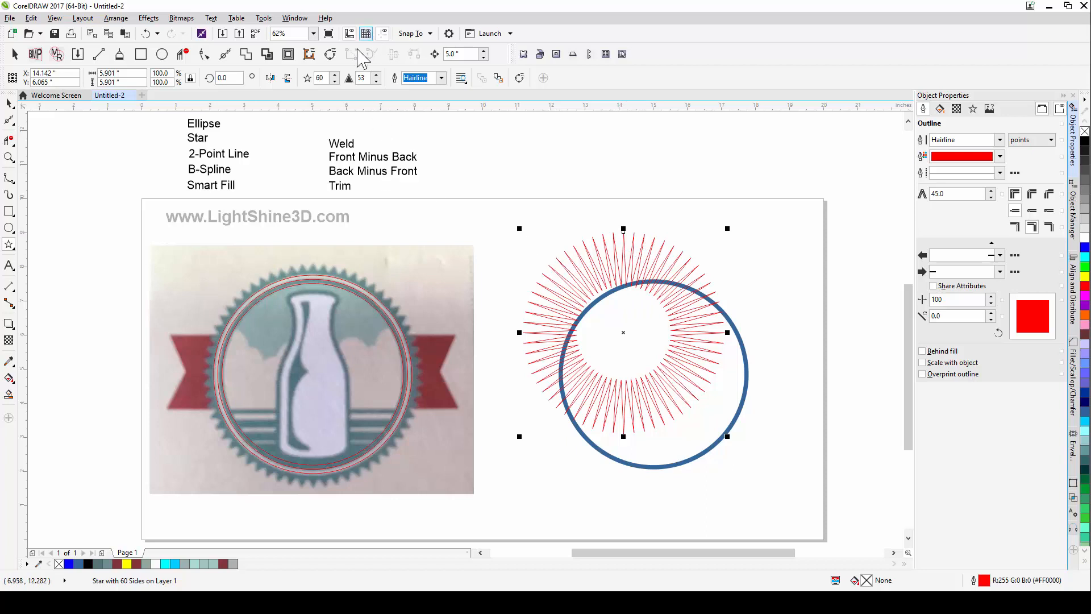
double_click(362, 78)
text(10)
key(Return)
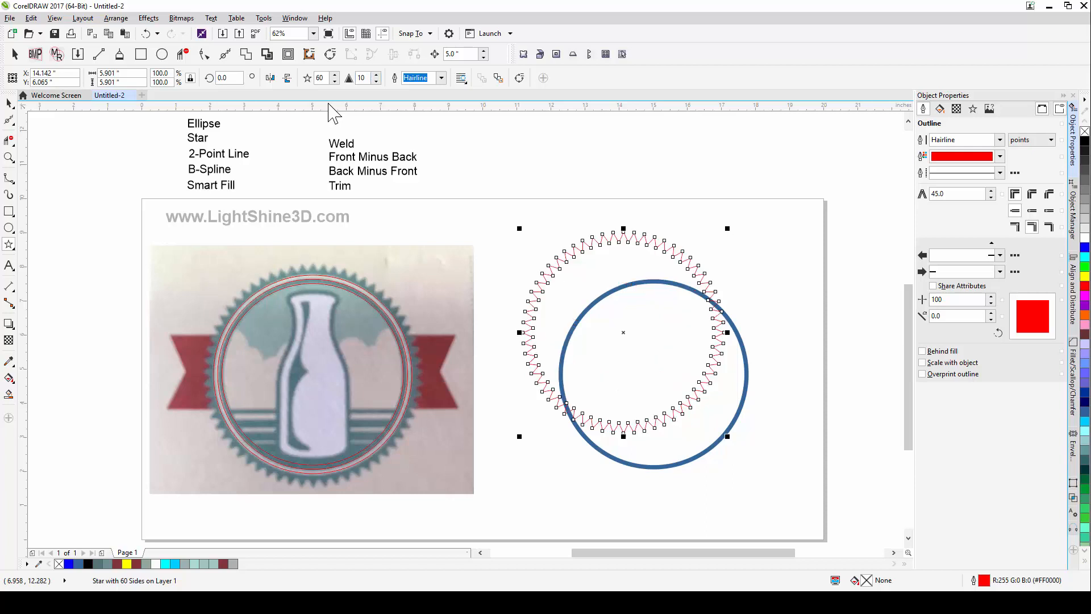
Move the star onto the reference badge's centre and scale it proportionally to about 6.515 inches wide, matching the serrated tips.
click(8, 103)
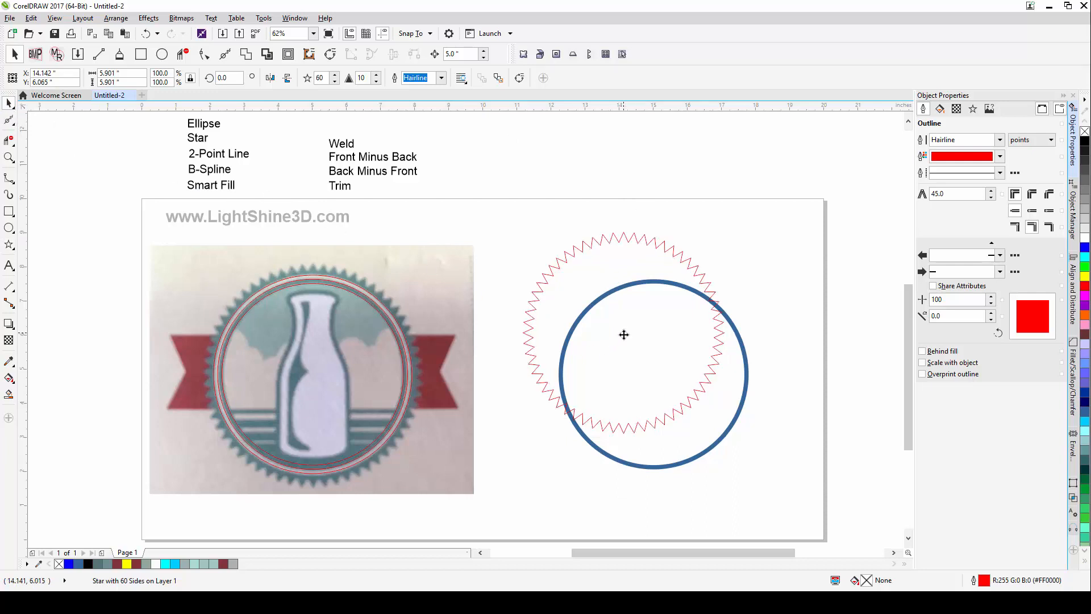
drag(624, 335, 316, 380)
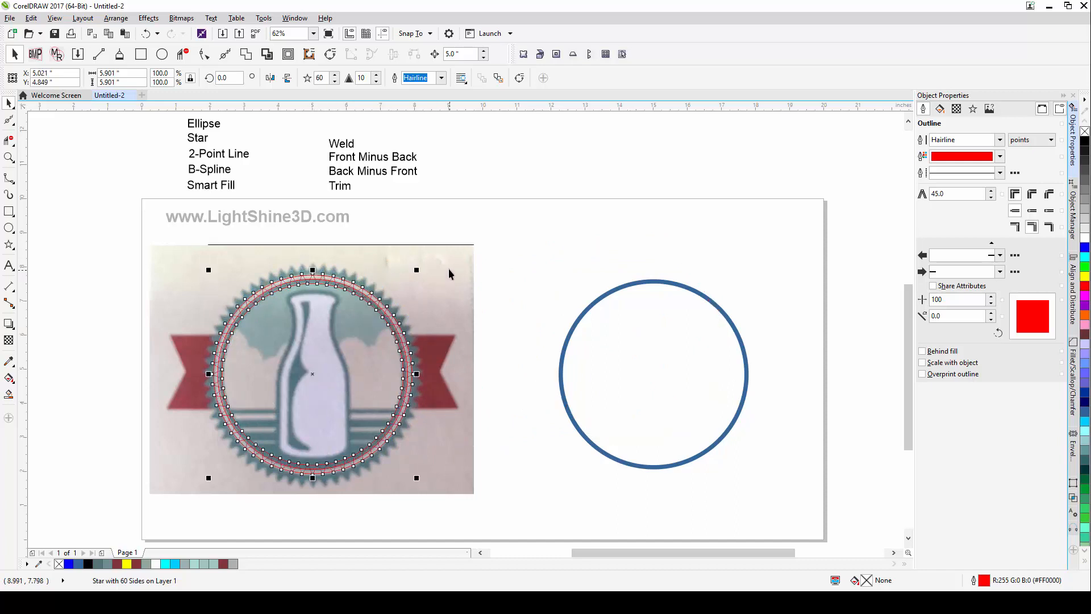
scroll(412, 282, up, 2)
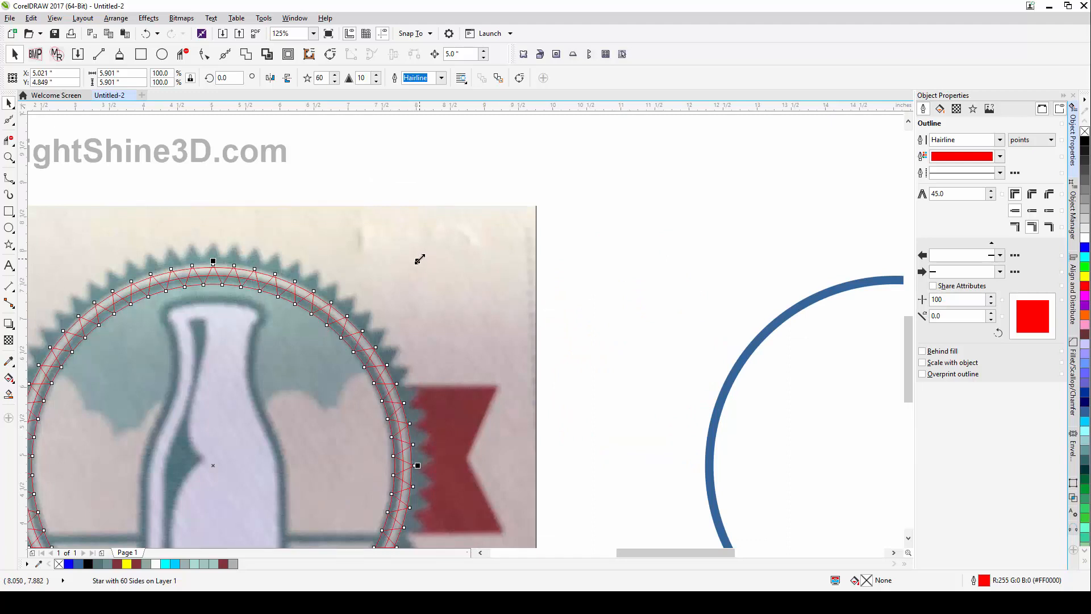
drag(420, 261, 442, 240)
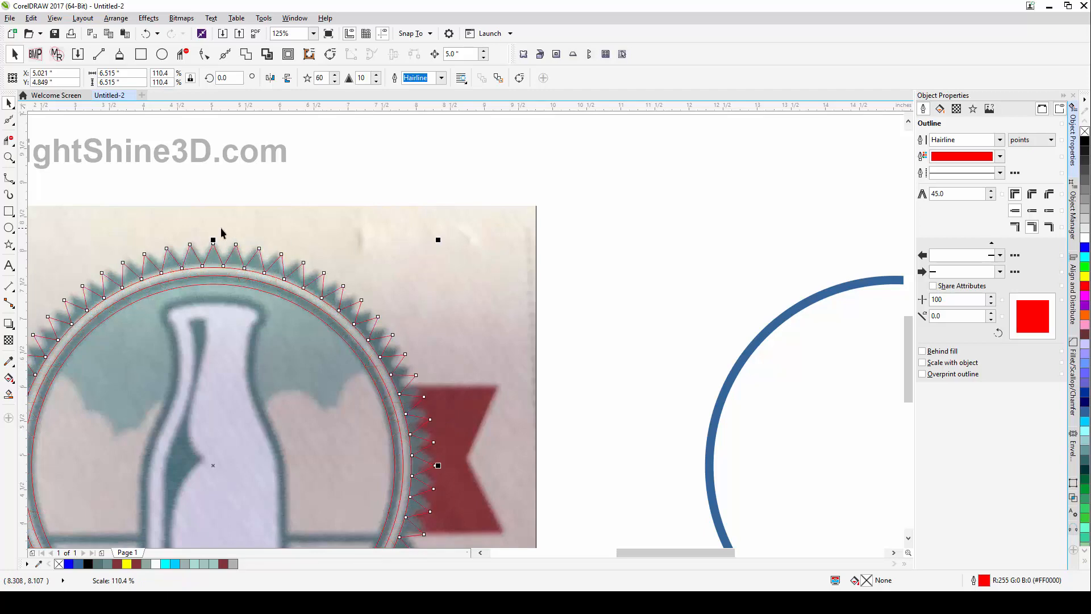
Reduce the star's sharpness to 7 to match the depth of the badge's teeth.
scroll(222, 244, up, 1)
drag(424, 276, 528, 293)
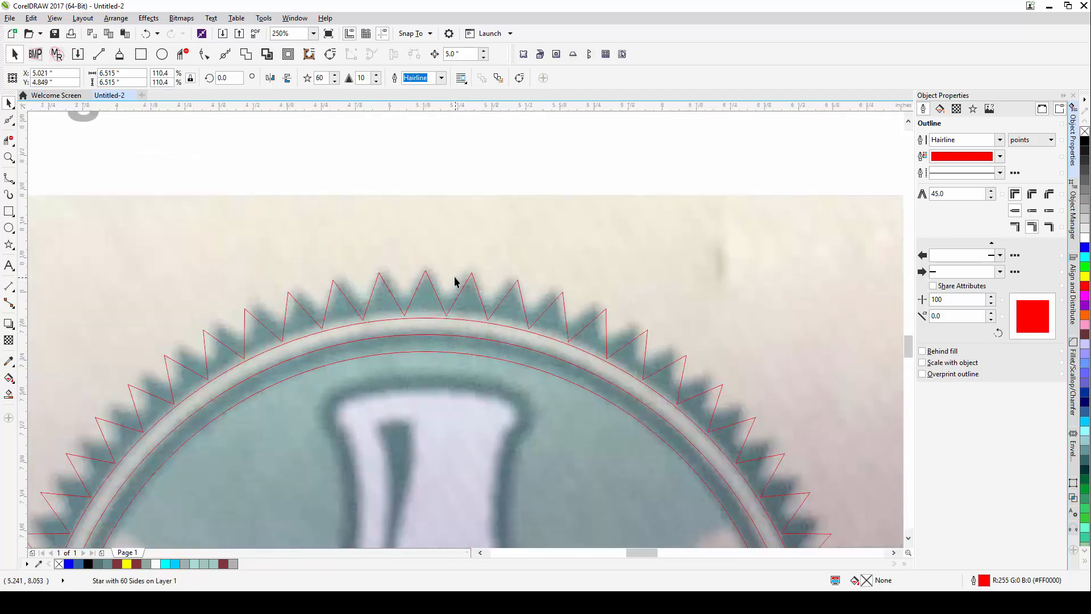
scroll(456, 280, up, 1)
click(395, 260)
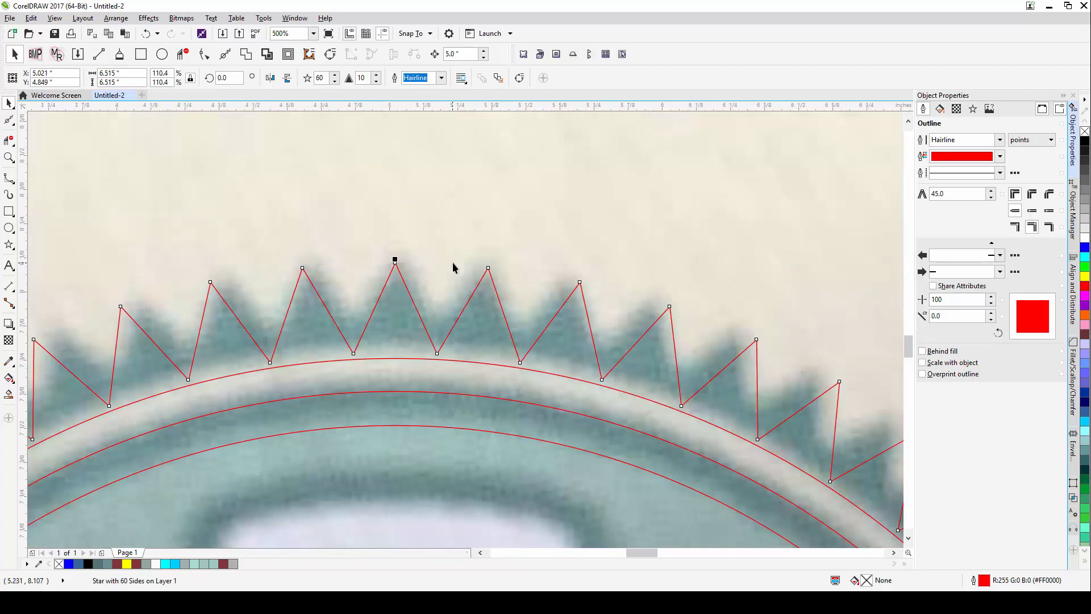
scroll(443, 280, down, 3)
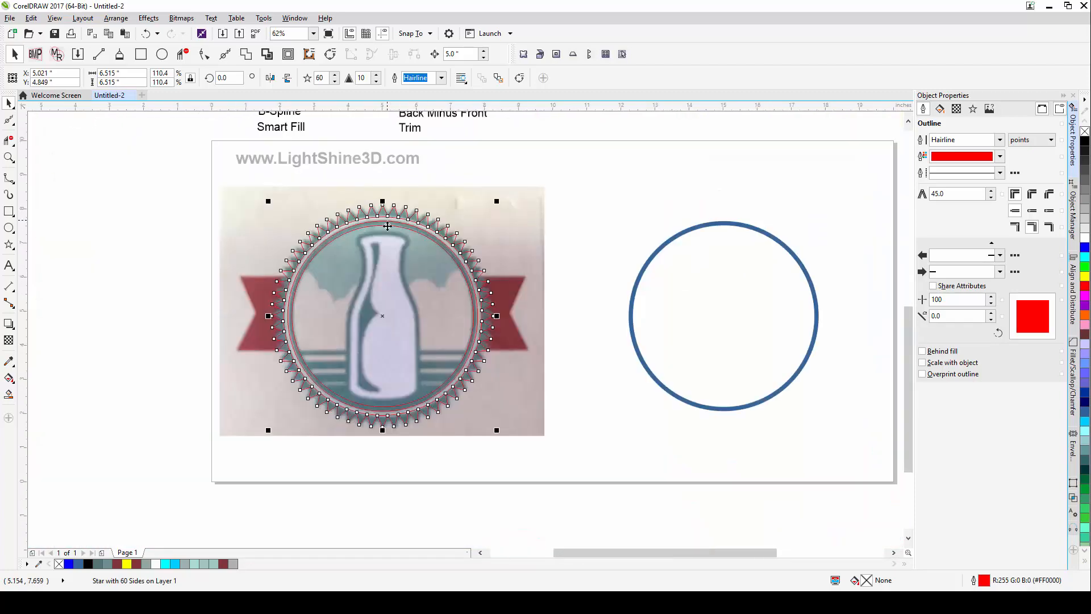
drag(407, 220, 378, 208)
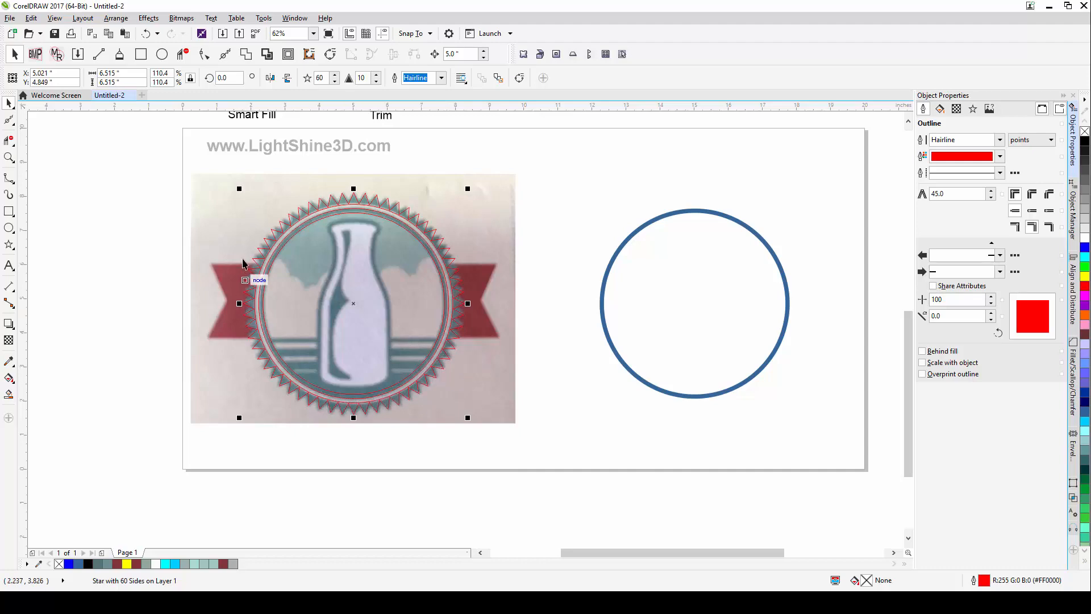
scroll(354, 204, up, 2)
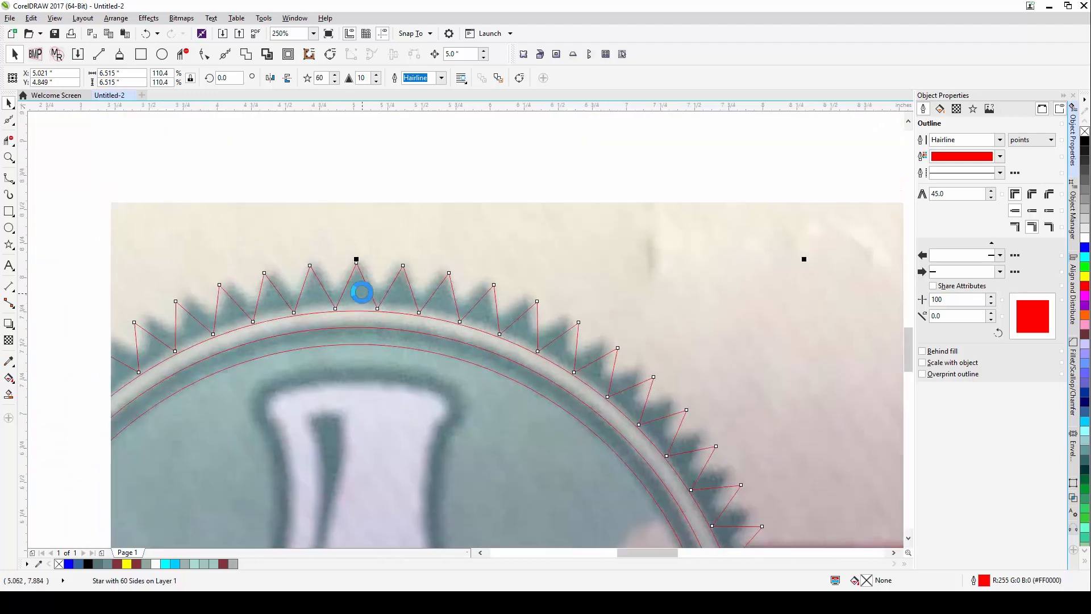
scroll(358, 287, up, 2)
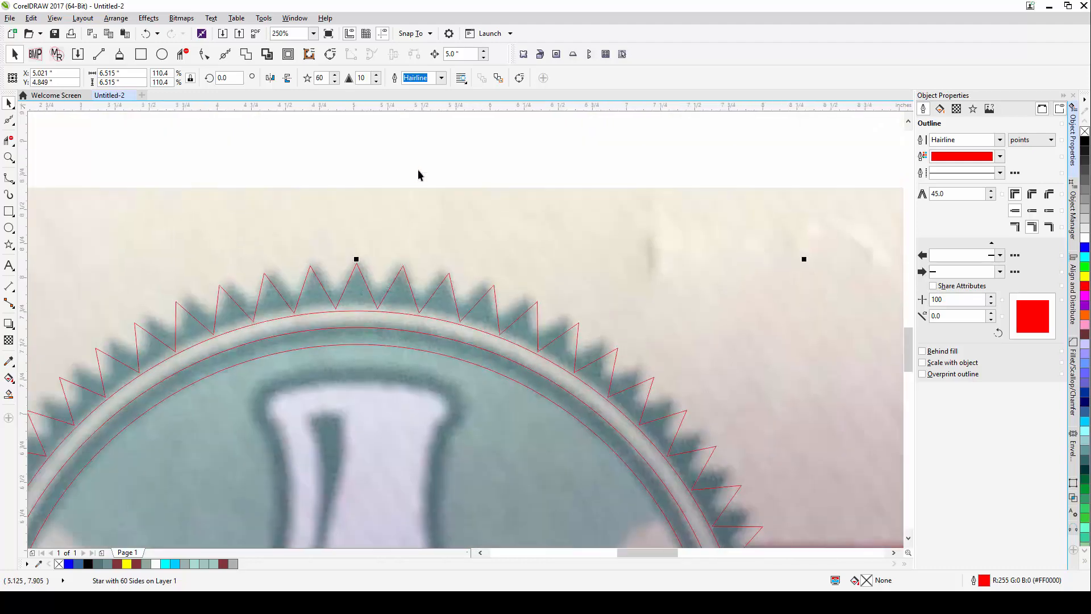
click(376, 82)
click(377, 82)
click(376, 82)
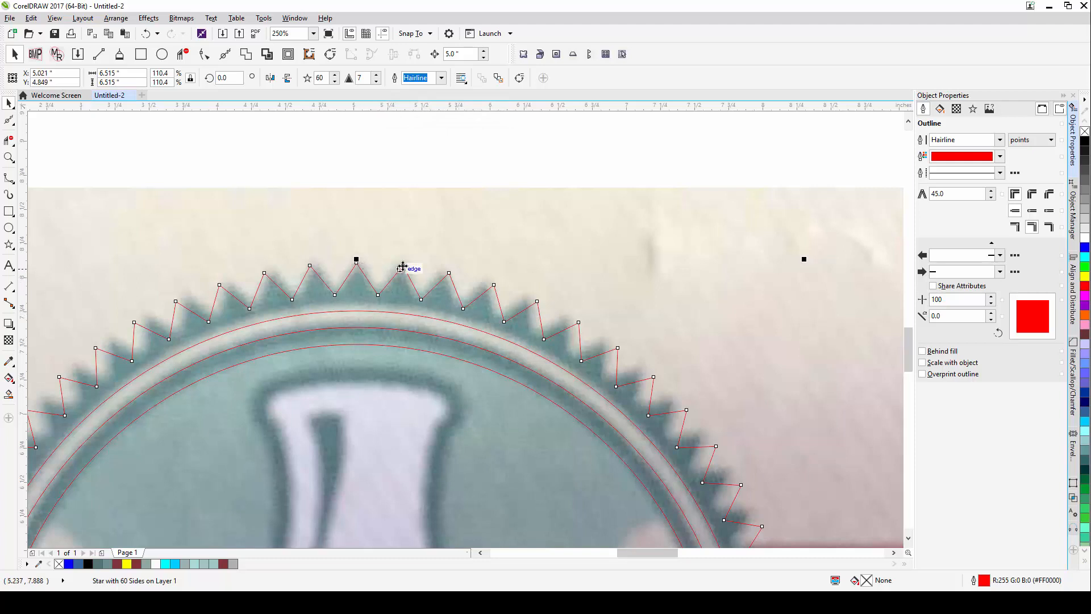
Examine how the star outline lines up with the teeth all around the reference badge.
scroll(469, 311, down, 2)
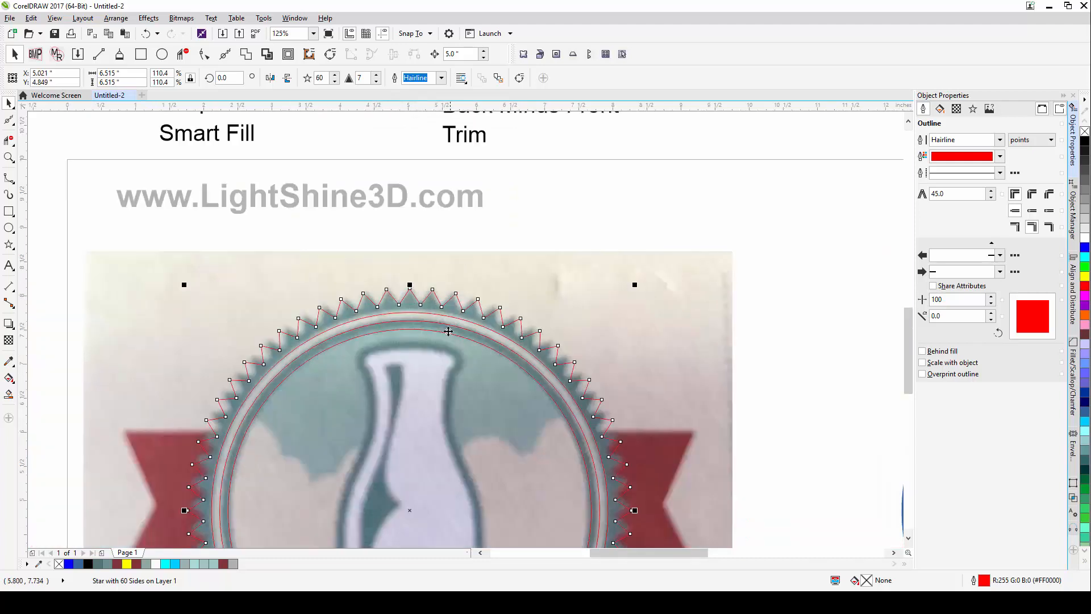
drag(436, 347, 405, 258)
click(449, 148)
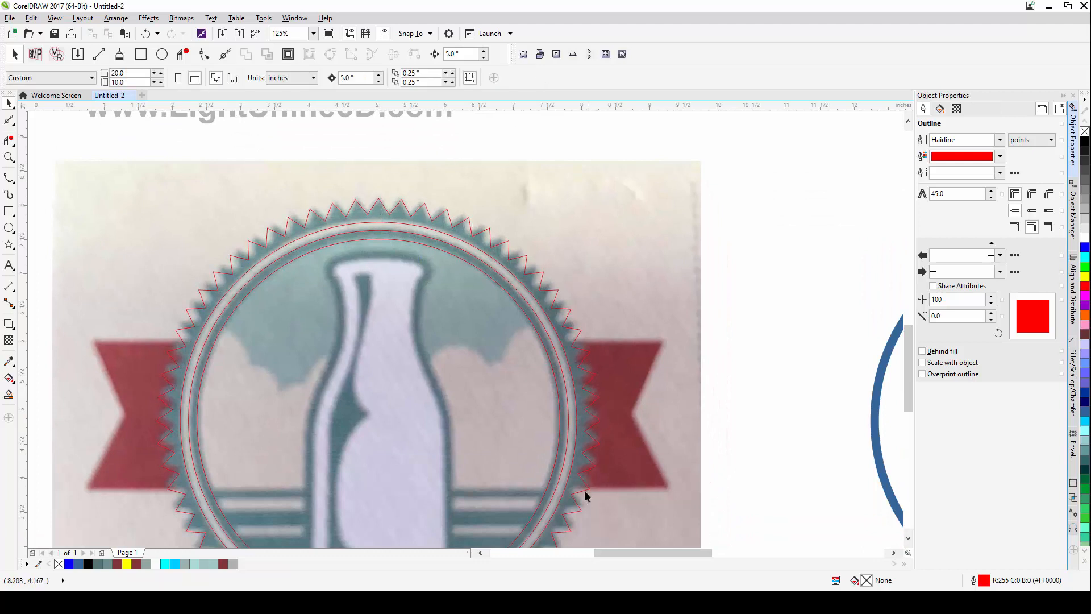
click(378, 203)
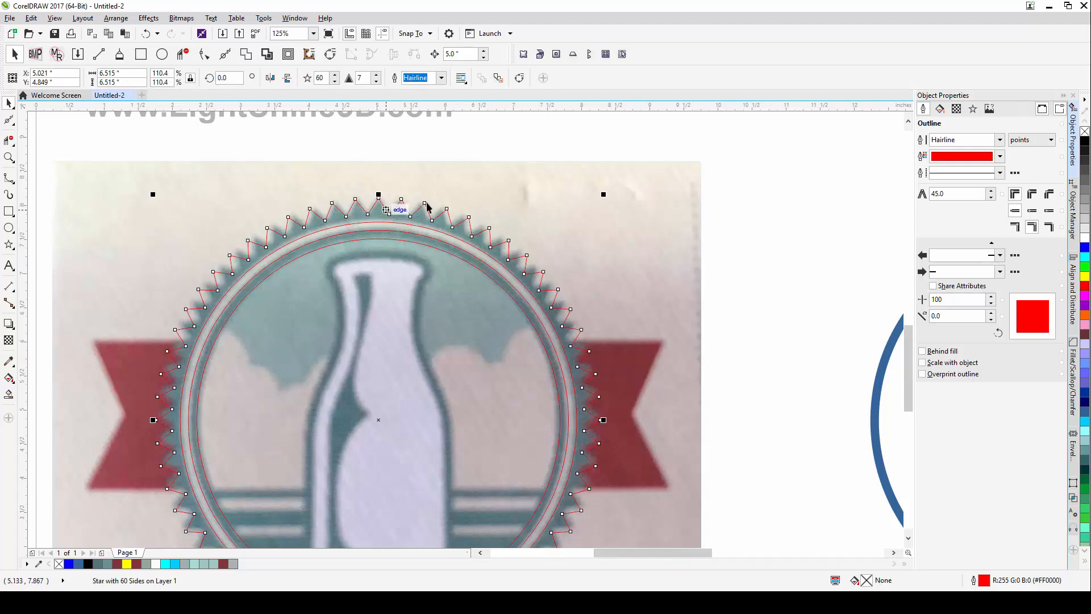
drag(602, 251, 495, 136)
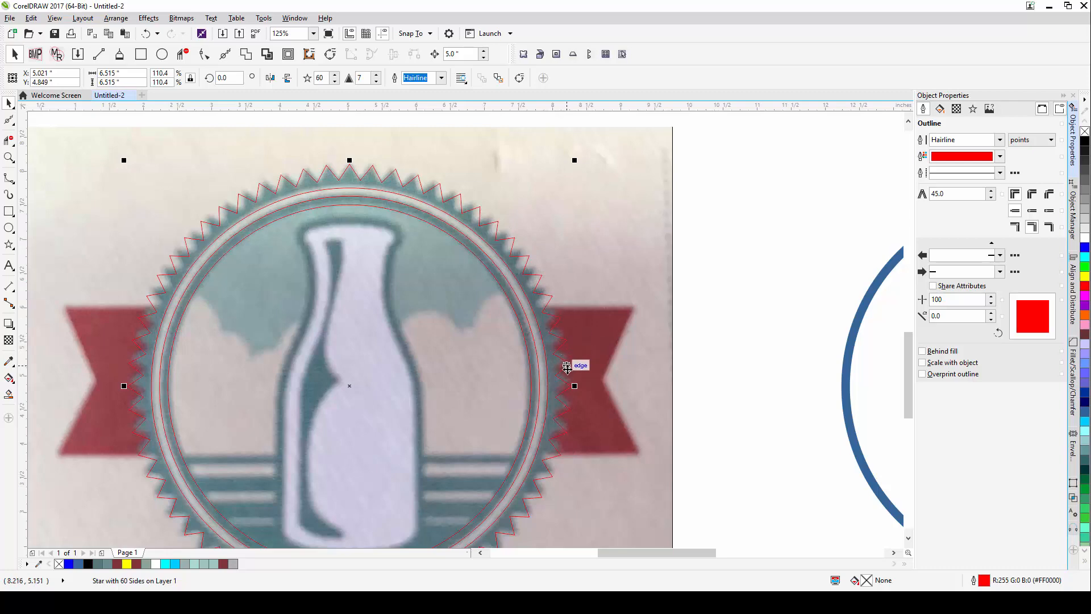
scroll(560, 383, down, 4)
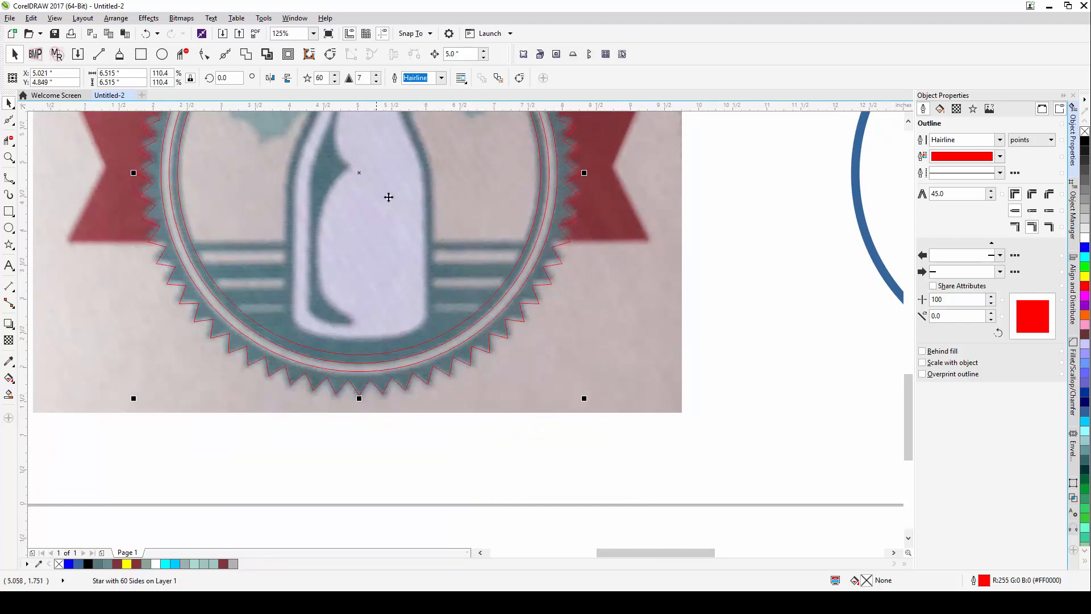
scroll(398, 268, up, 2)
scroll(395, 269, down, 2)
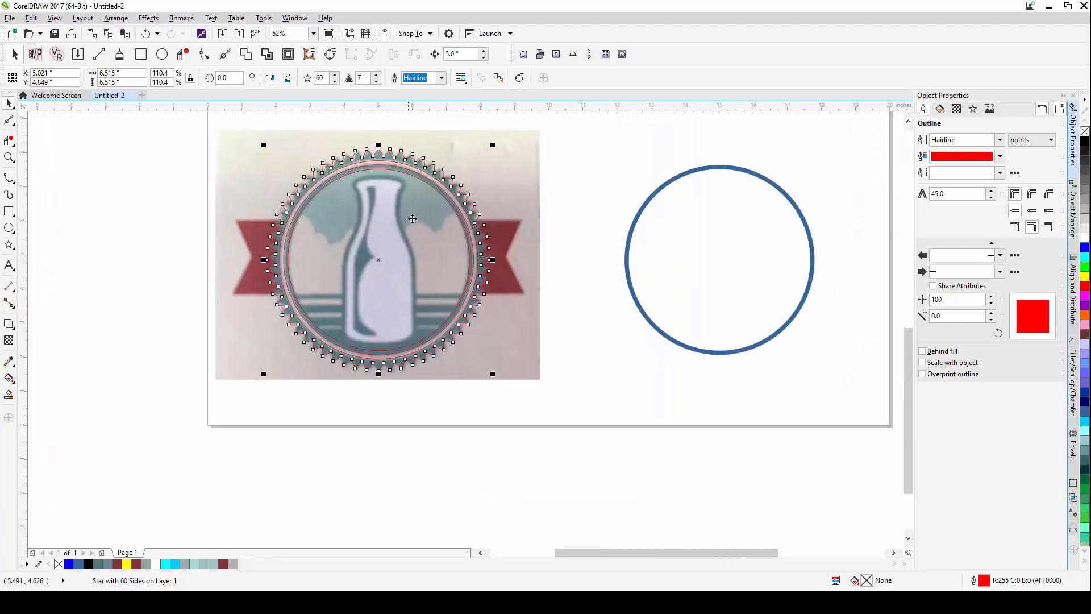
scroll(409, 163, up, 2)
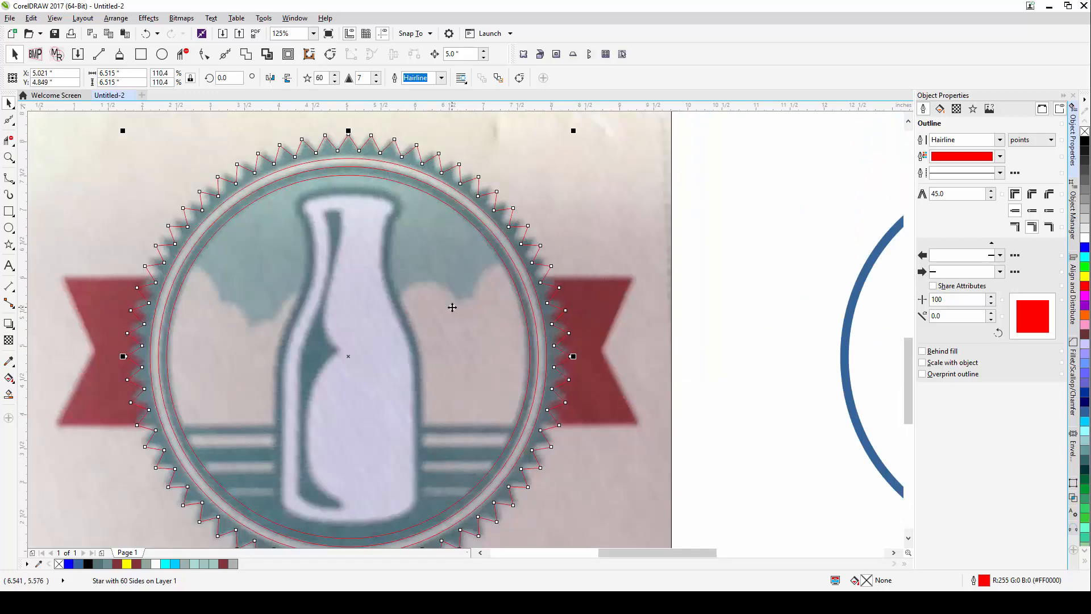
scroll(407, 317, down, 2)
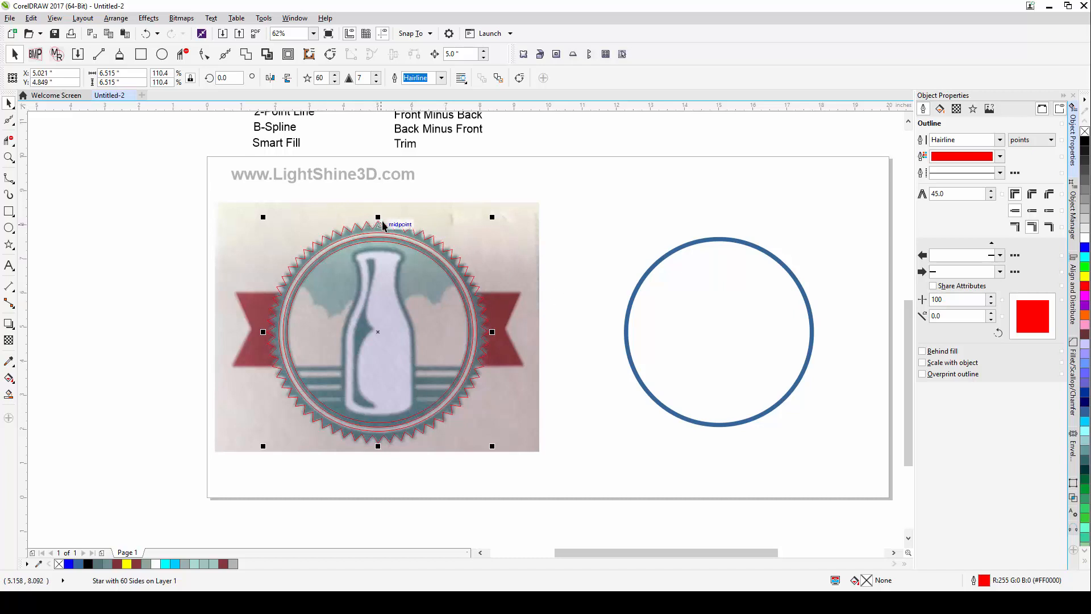
scroll(377, 219, up, 2)
scroll(432, 285, down, 2)
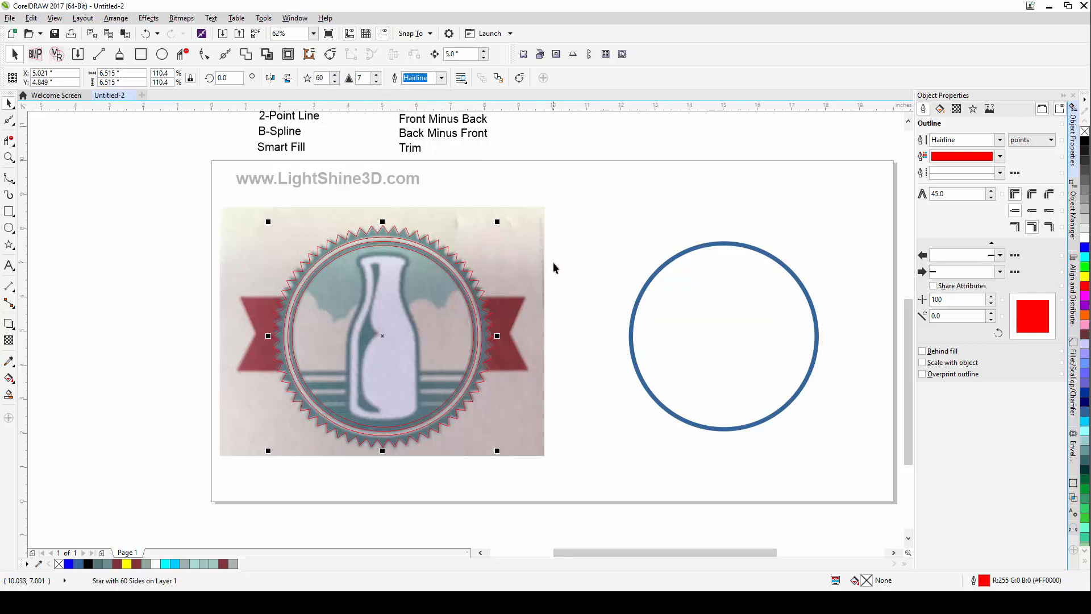
Smart Fill the area between the star and the outermost red circle with blue and a 0.5 pt black outline.
click(579, 244)
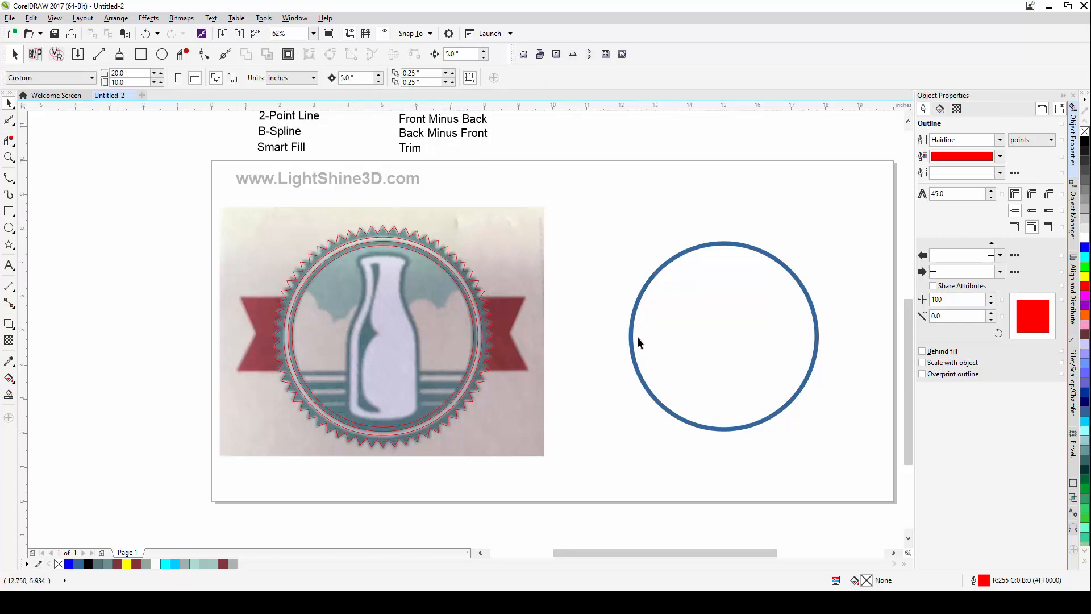
click(9, 394)
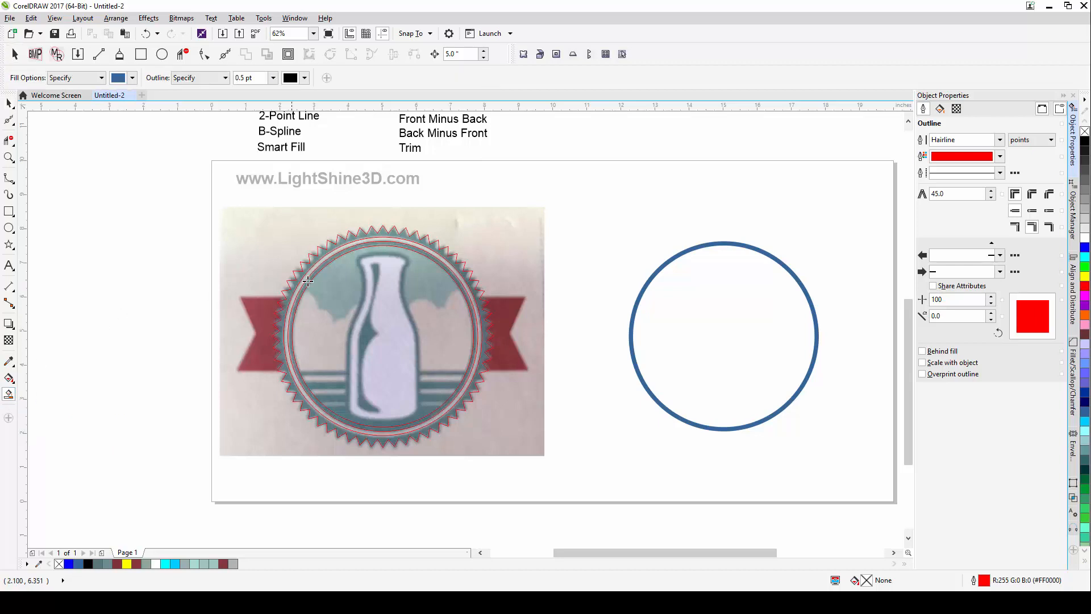
click(361, 234)
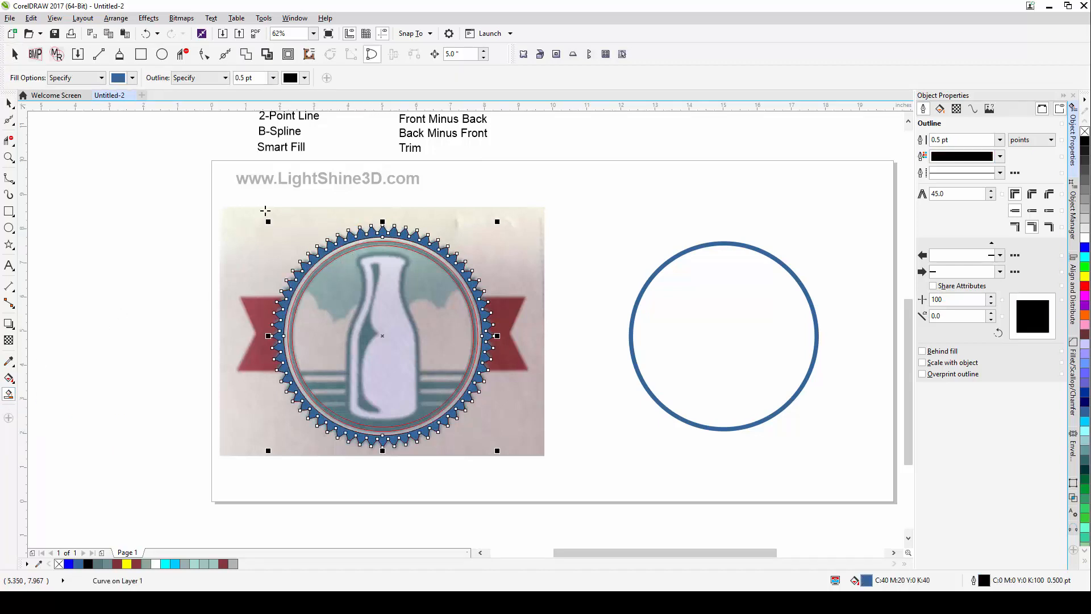
Move the filled serrated band 10 inches to the right so it surrounds the blue ring.
click(9, 102)
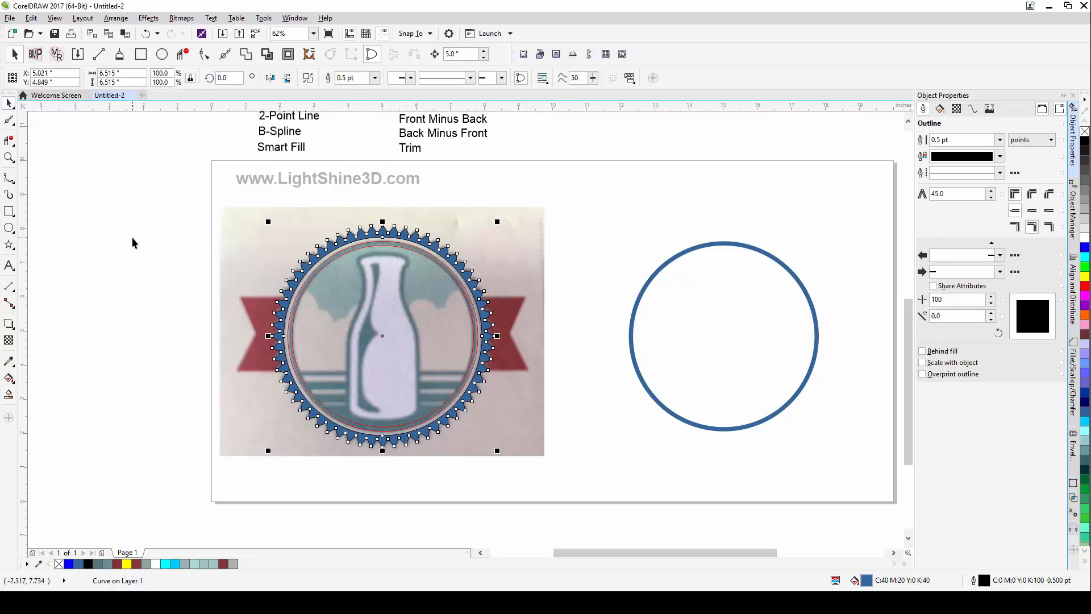
key(Right)
key(Right)
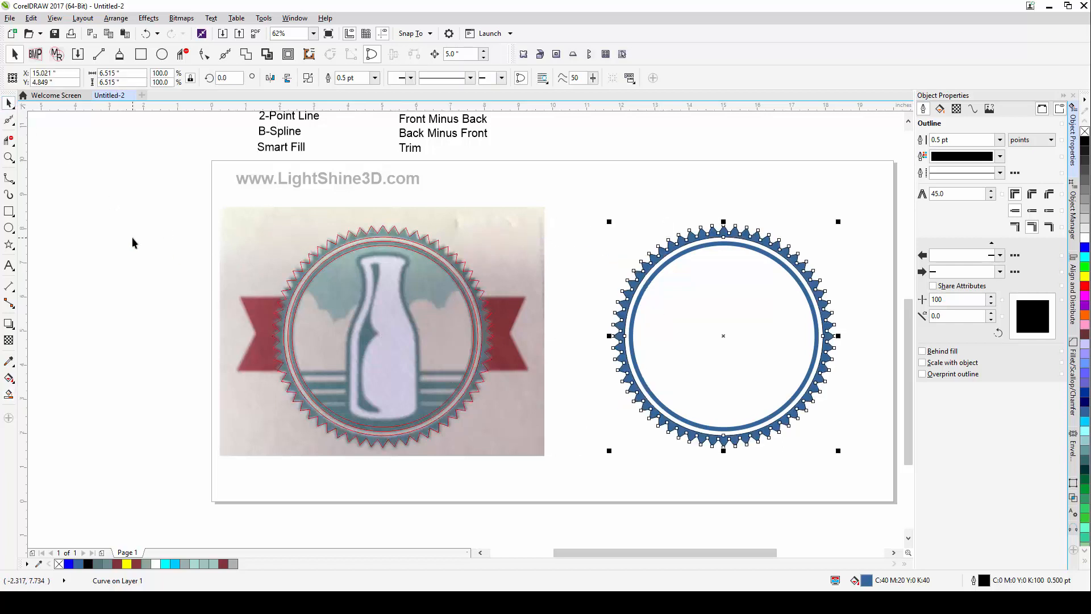
click(589, 181)
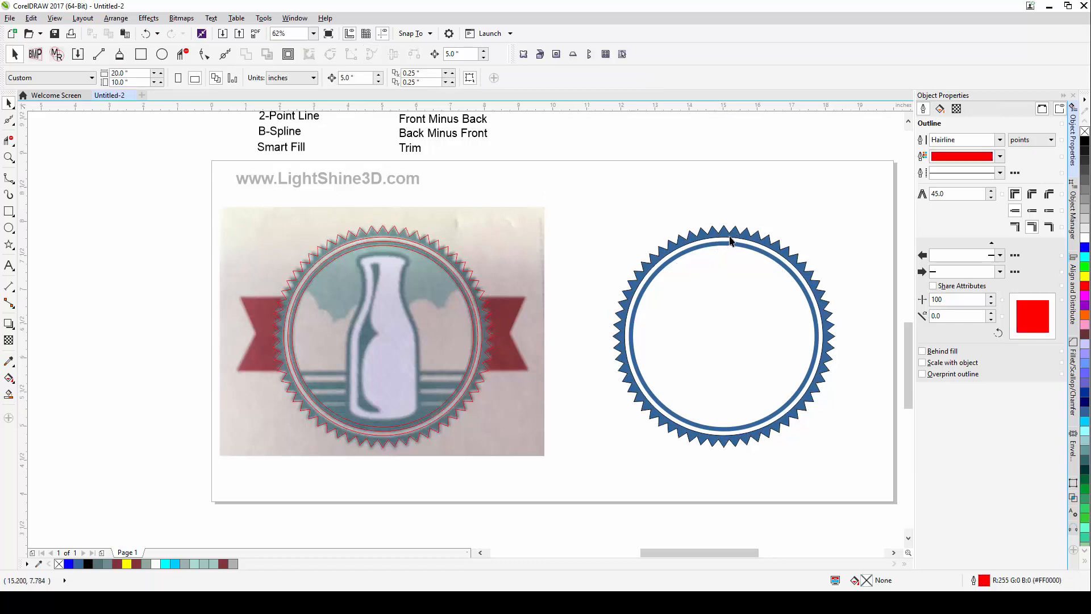
Remove the outline from the blue serrated band by setting its width to None.
scroll(722, 242, up, 3)
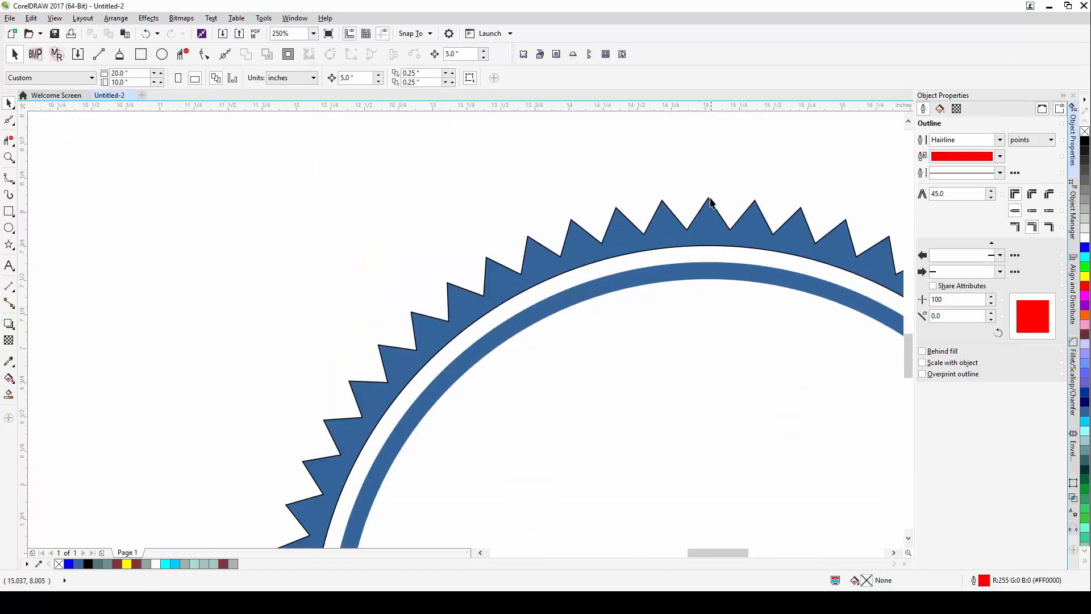
click(709, 219)
click(1000, 140)
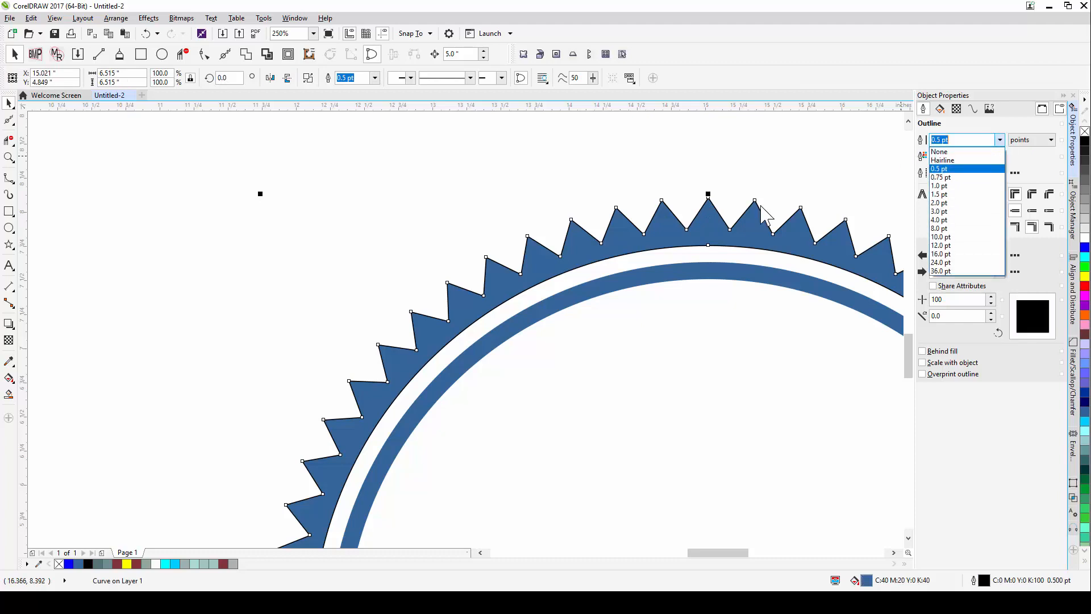
click(939, 152)
scroll(730, 199, down, 3)
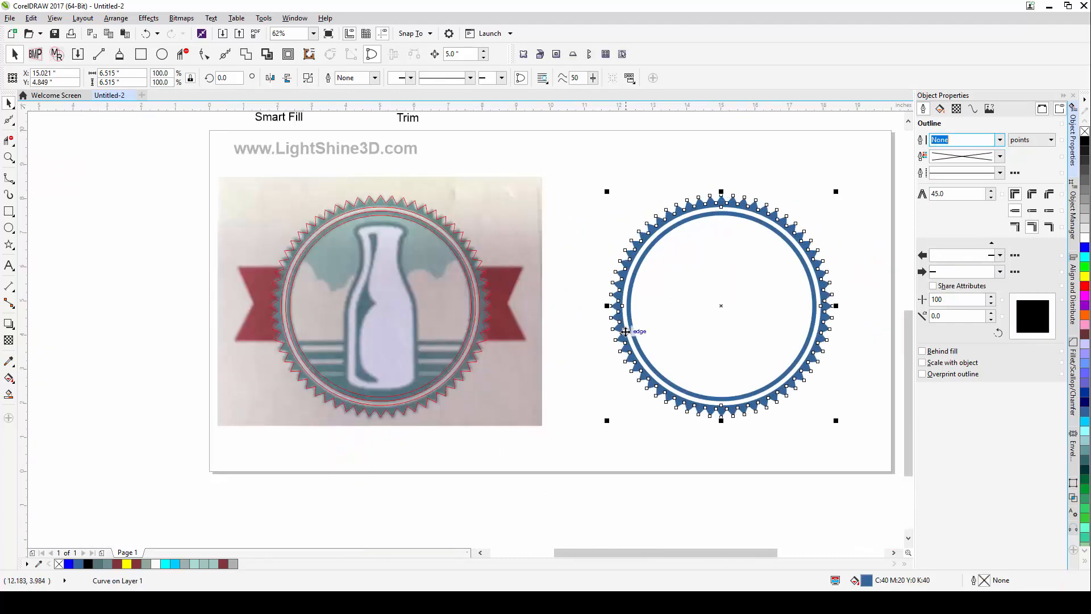
click(637, 172)
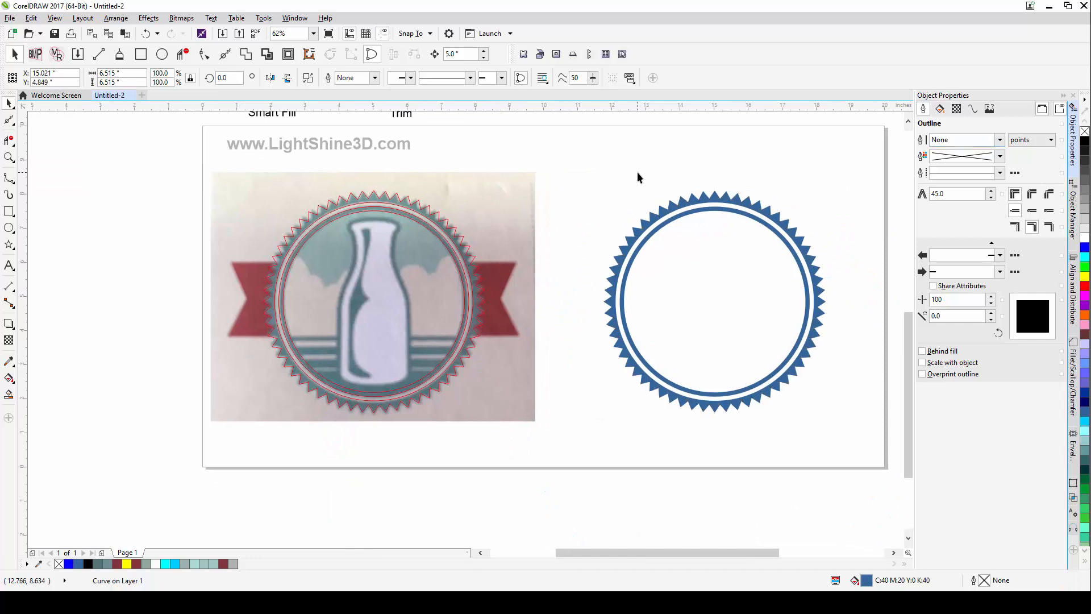
click(720, 205)
click(581, 233)
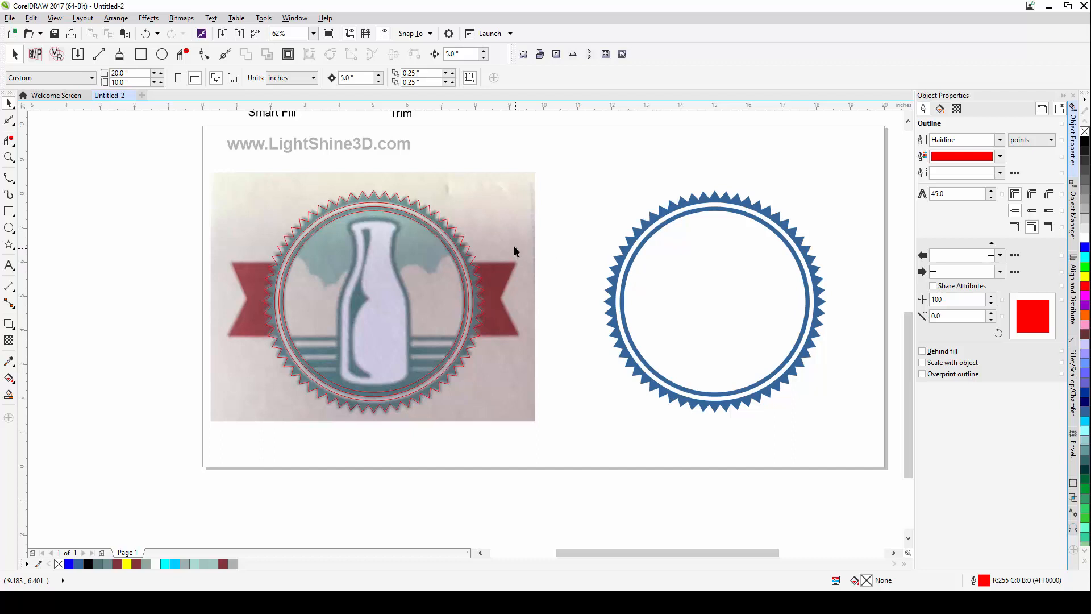
Delete the red star and the two outer red circles from the reference image.
click(399, 201)
click(397, 205)
key(Escape)
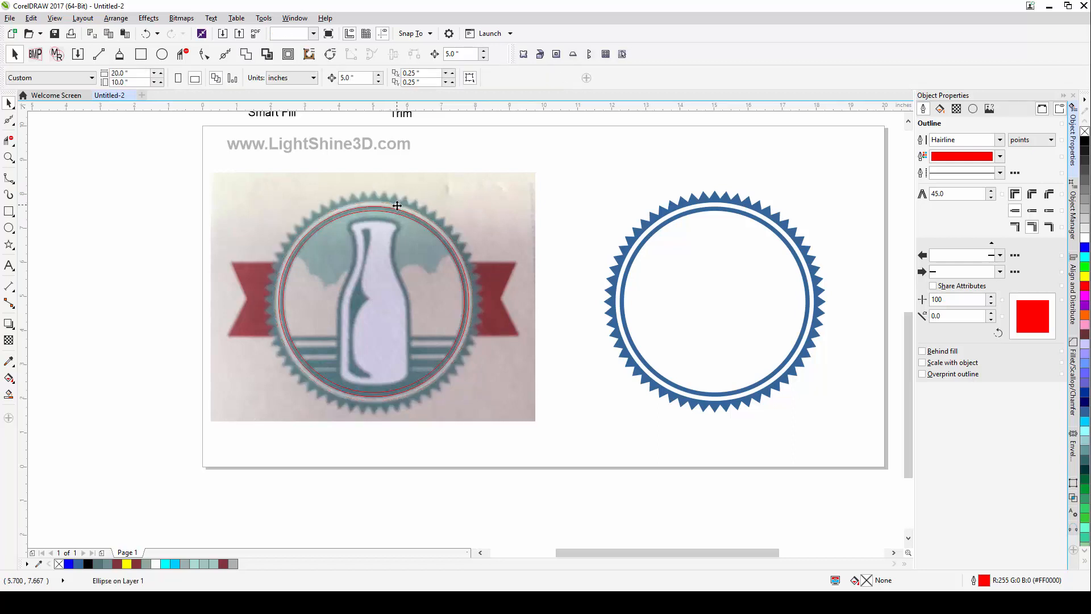
click(397, 209)
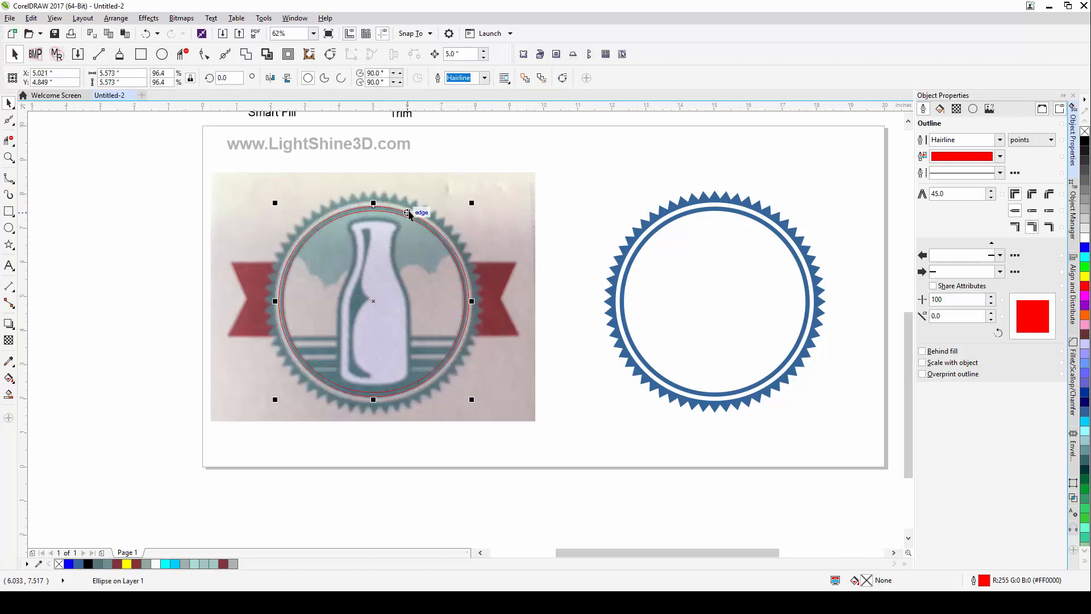
key(Delete)
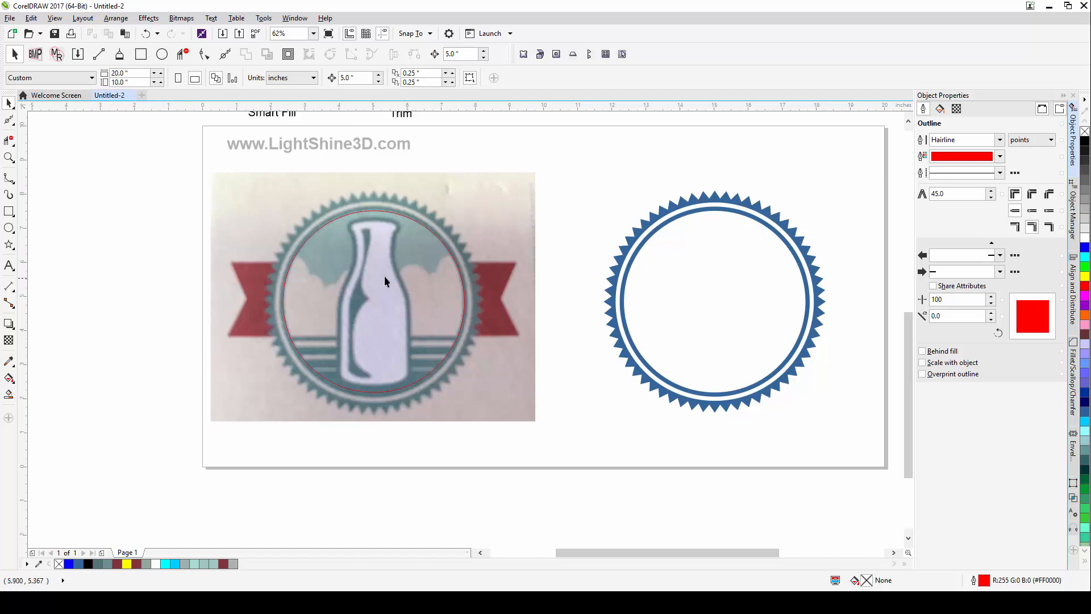
scroll(383, 275, up, 2)
scroll(383, 275, down, 2)
scroll(380, 278, up, 2)
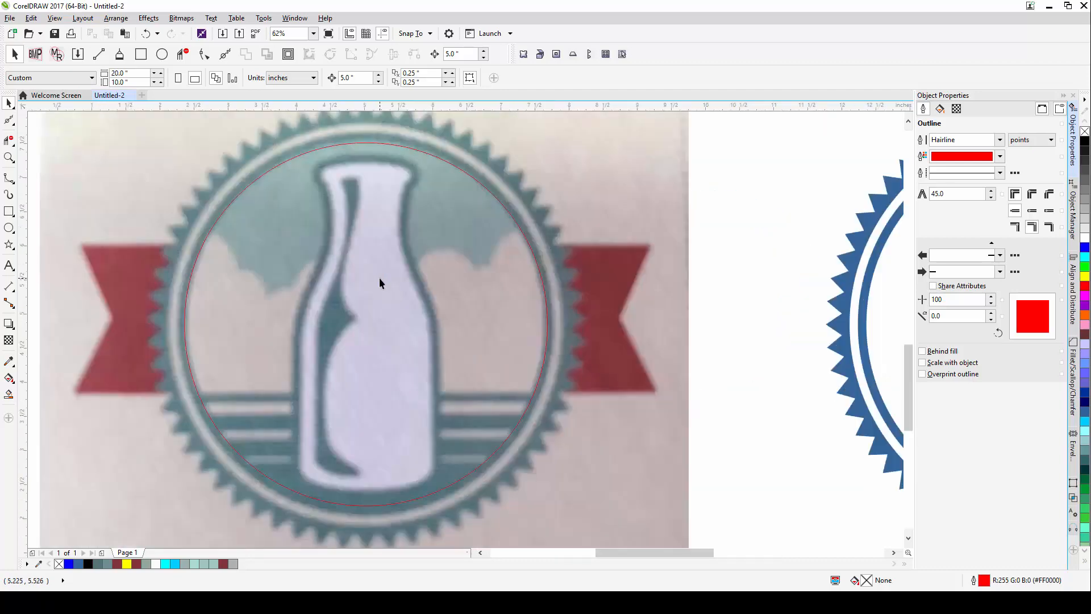
scroll(346, 249, down, 2)
drag(399, 263, 293, 341)
drag(376, 313, 420, 322)
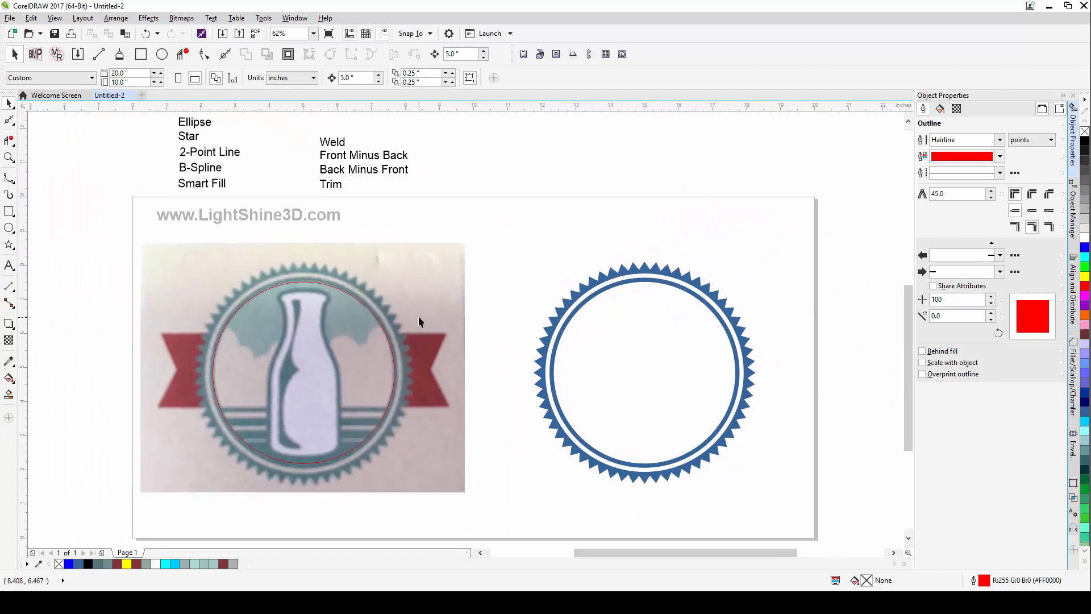